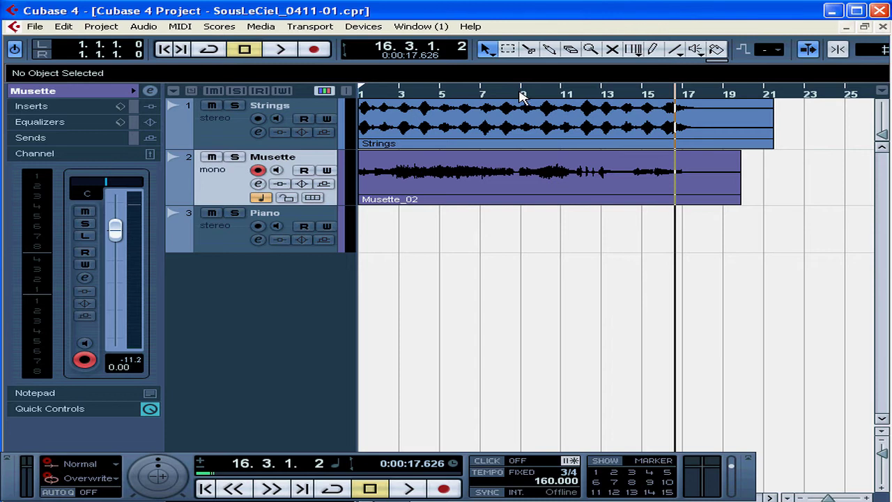
- Set the left locator to bar 9 and the right locator to bar 15
left_click(520, 94)
left_click_drag(520, 96, 520, 155)
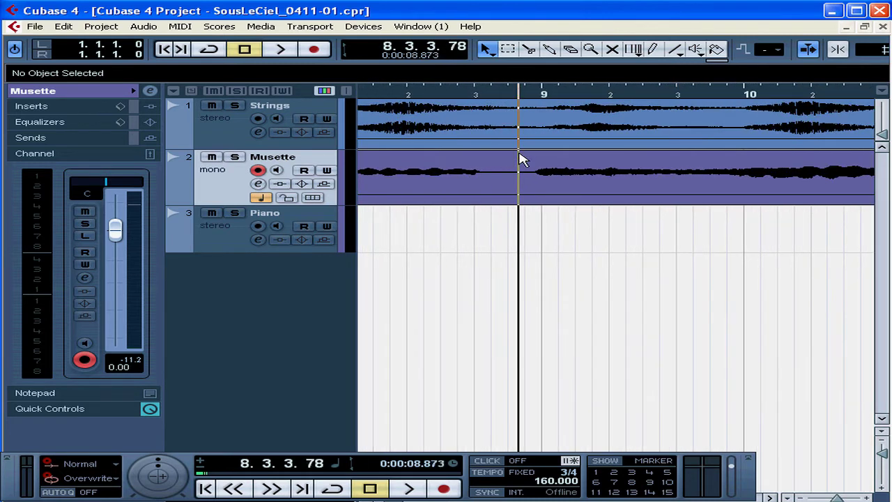
left_click(85, 45)
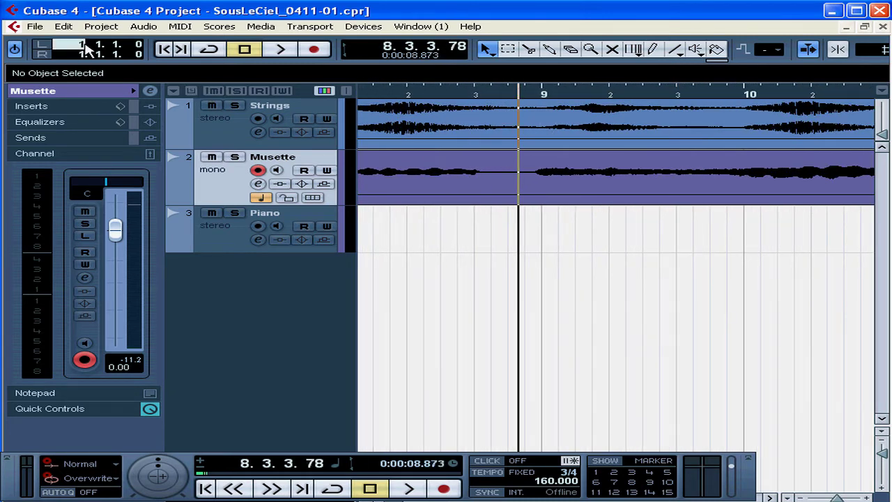
type("9")
key("Return")
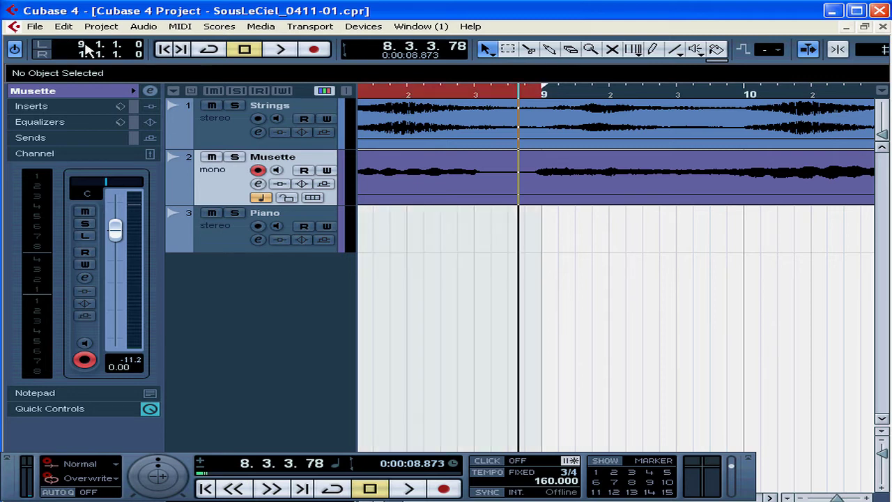
left_click(83, 55)
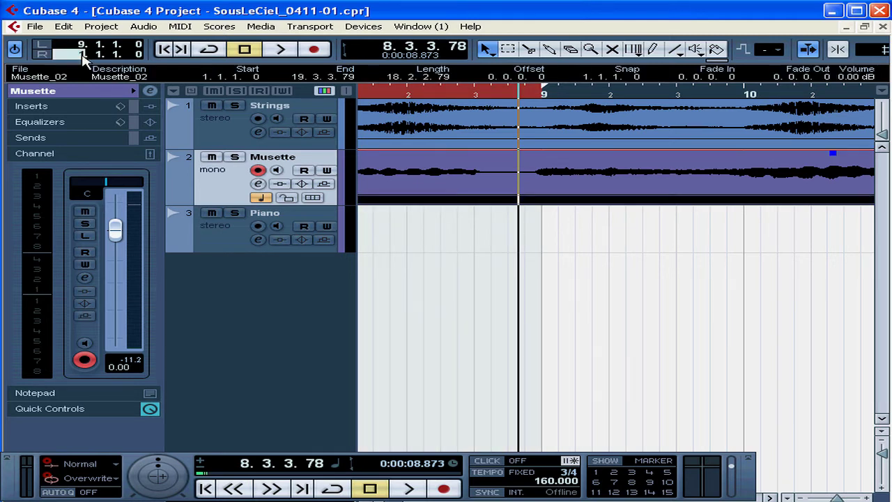
type("15")
key("Return")
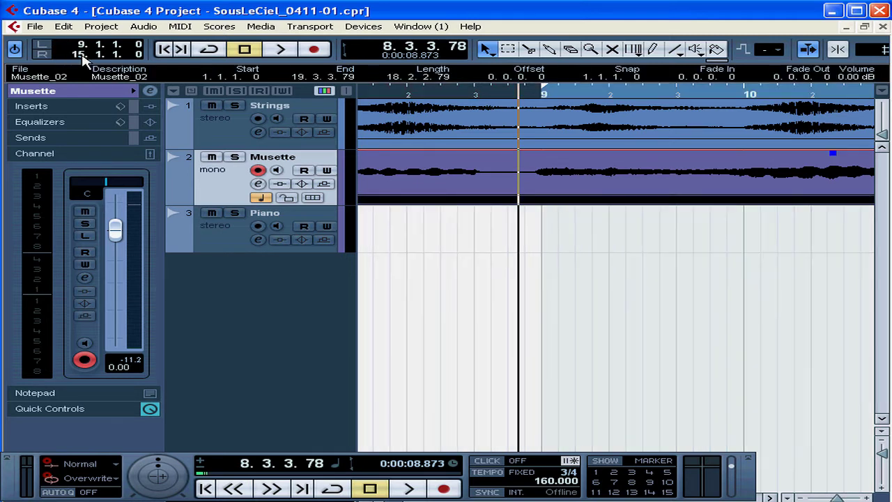
- Reposition the locators in the ruler, with the right one at 18.3.2.98 and the left one at 8.3.4.52
left_click_drag(695, 91, 661, 31)
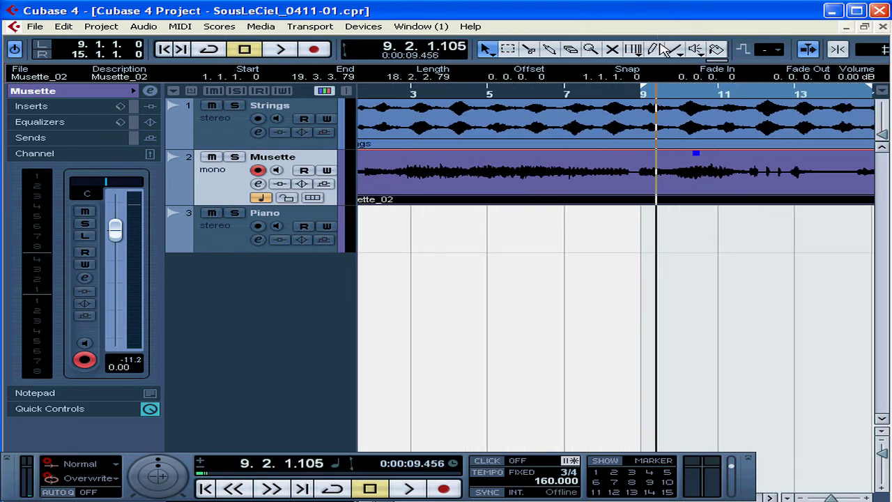
left_click(771, 498)
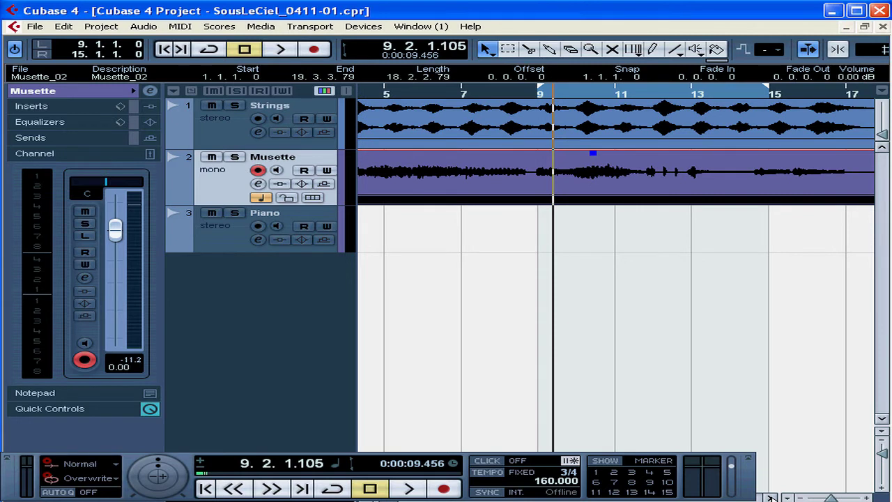
left_click(771, 498)
left_click(771, 498)
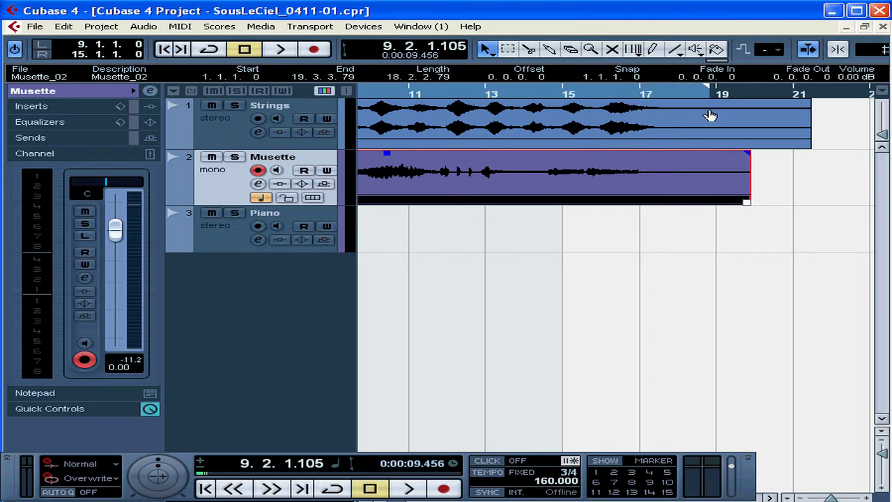
left_click_drag(603, 95, 591, 71)
left_click_drag(13, 495, 15, 481)
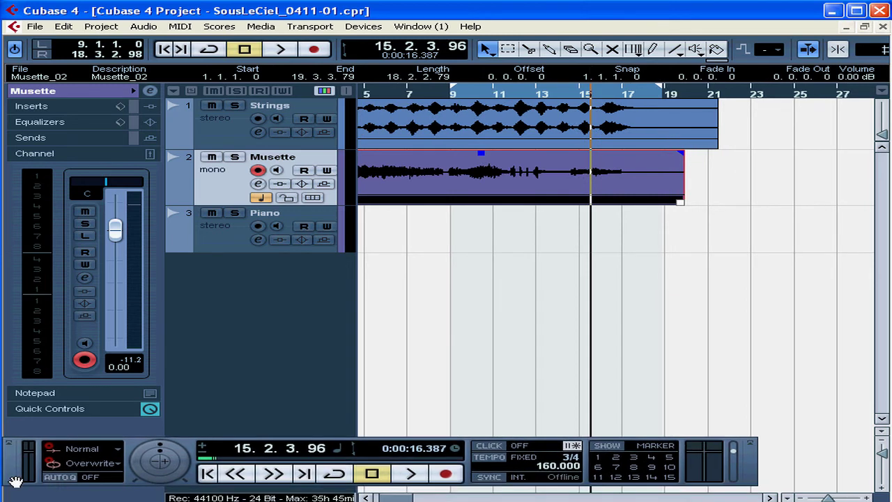
left_click(366, 498)
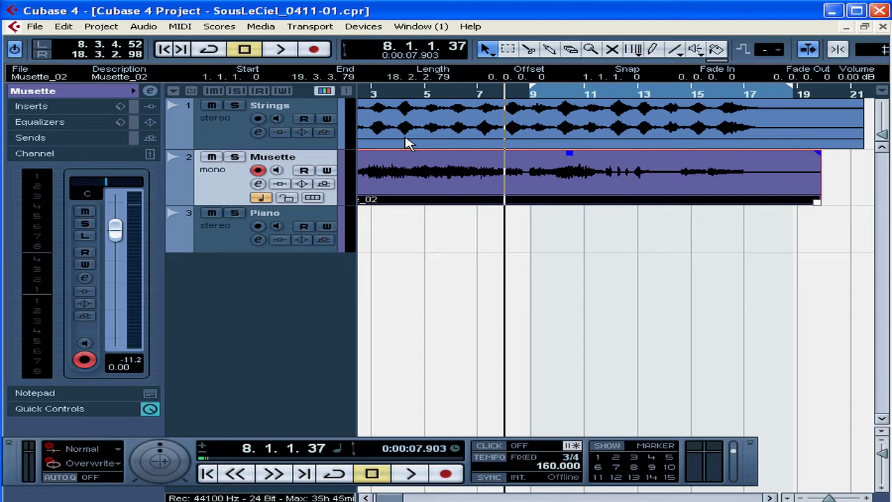
- Place the project cursor between bars 5 and 6 and show the Locators section of the transport panel
left_click(442, 95)
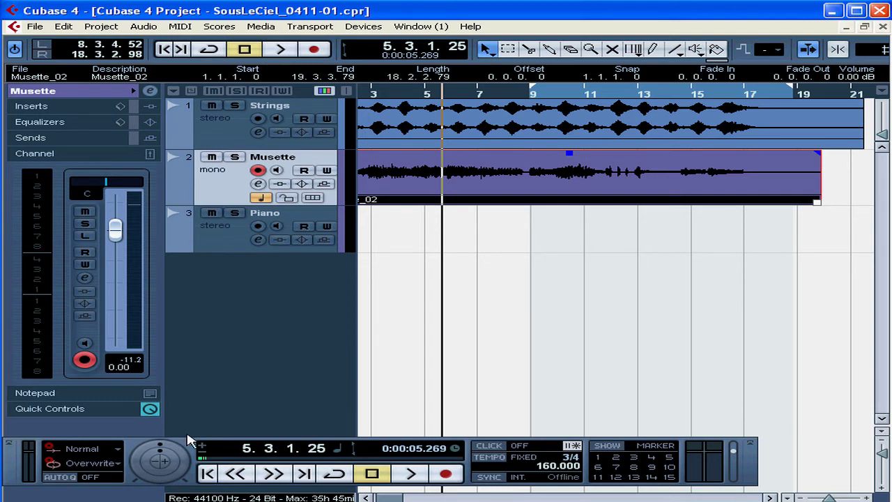
right_click(133, 449)
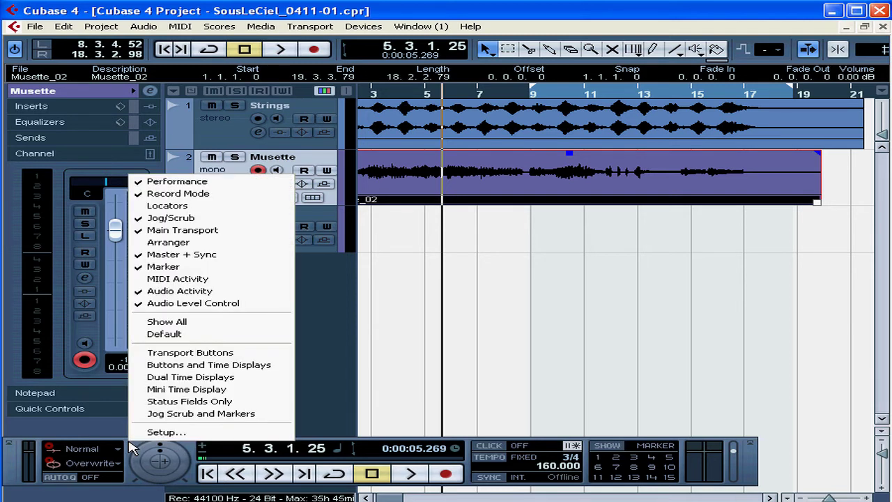
left_click(237, 206)
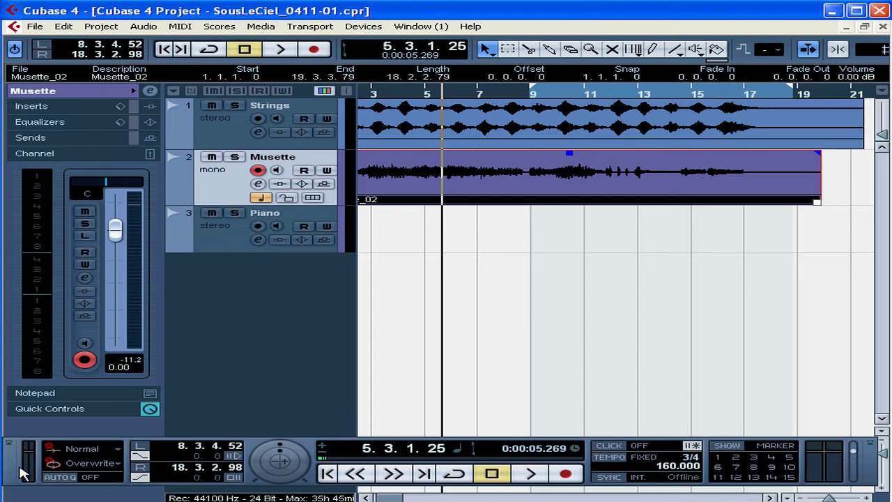
- Record an automatic punch-in take on the Musette track, playing from about bar 6 and stopping just past bar 17
left_click(456, 93)
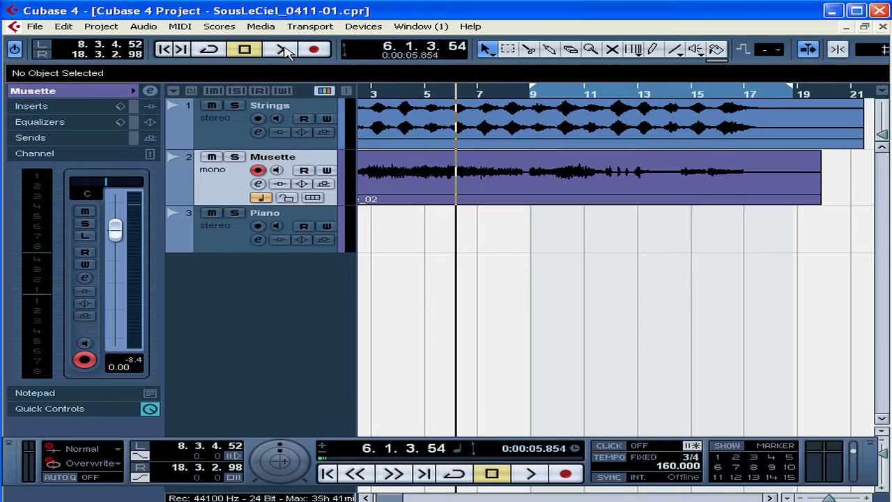
left_click(283, 50)
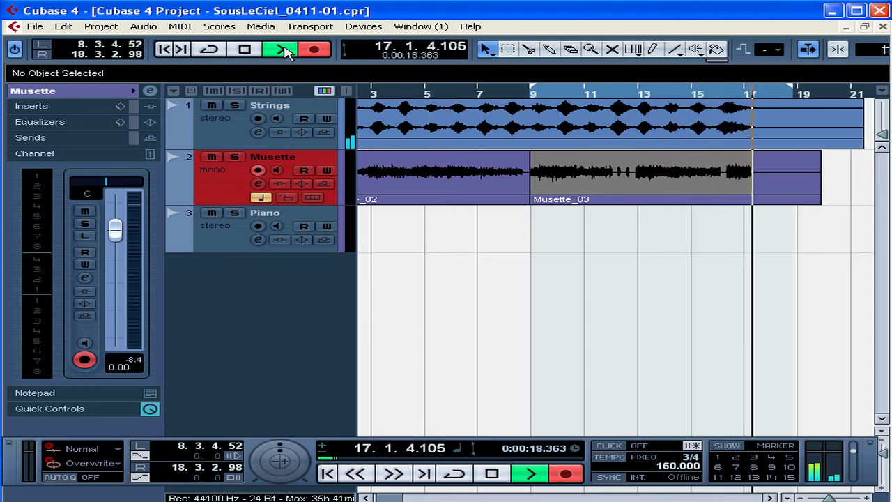
key("space")
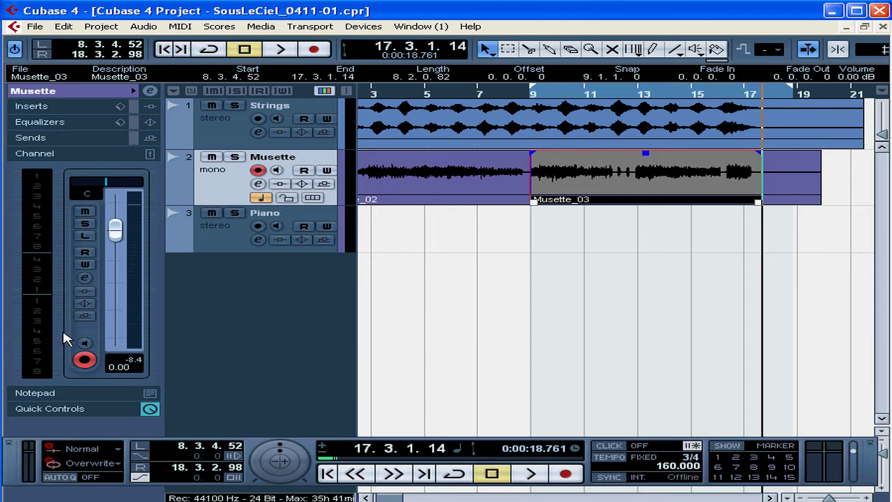
- Set the transport's linear record mode to Replace
left_click(96, 458)
left_click(107, 487)
key("KP_0")
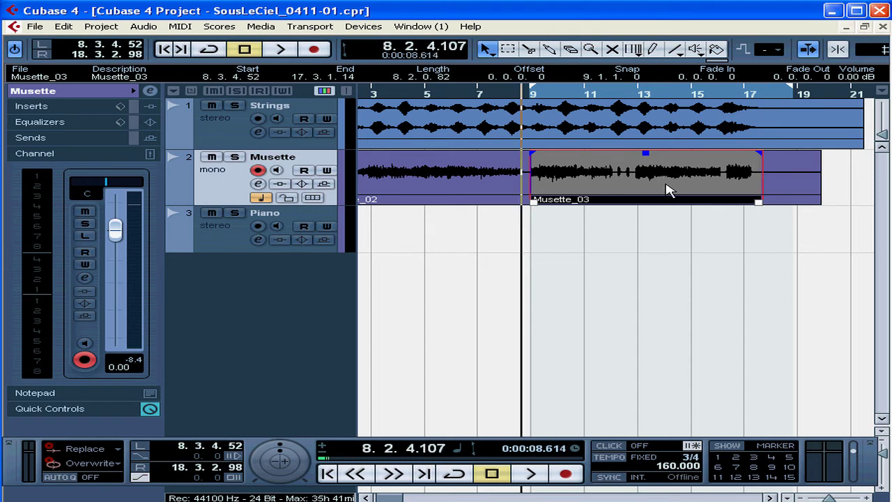
- Bring the original Musette_02 event to the front over the punched-in take and play it from just before bar 9
right_click(673, 185)
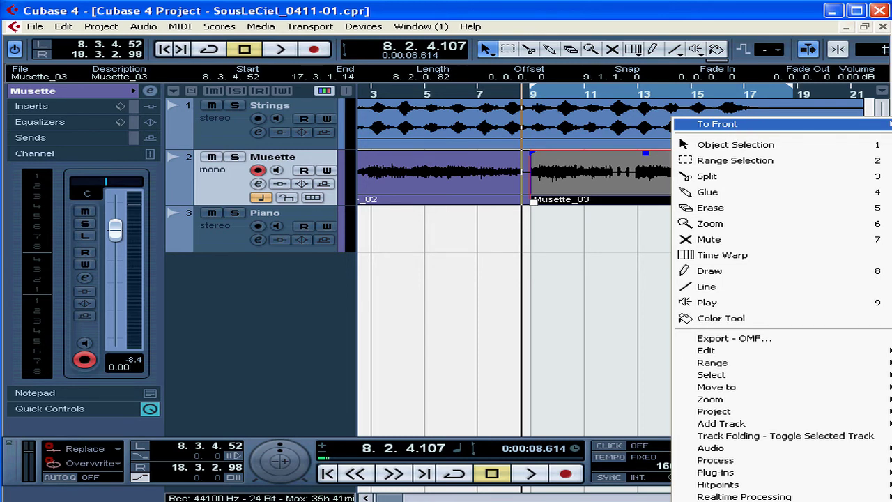
left_click(890, 125)
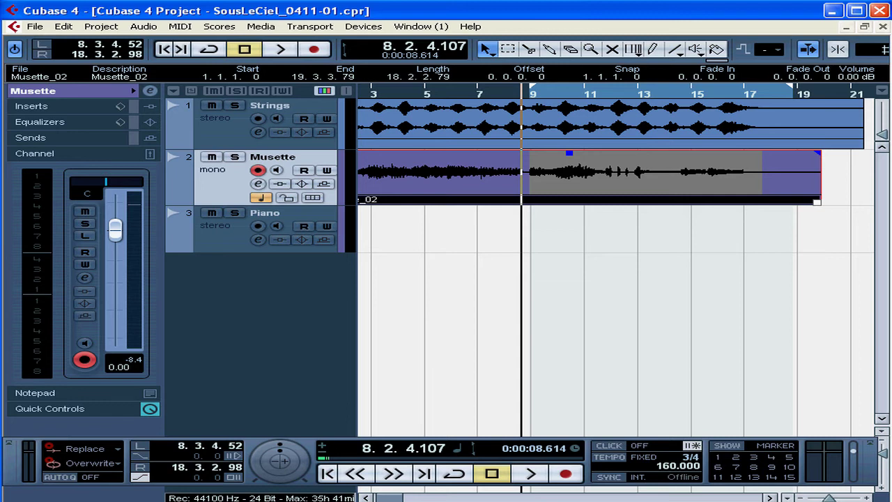
key("space")
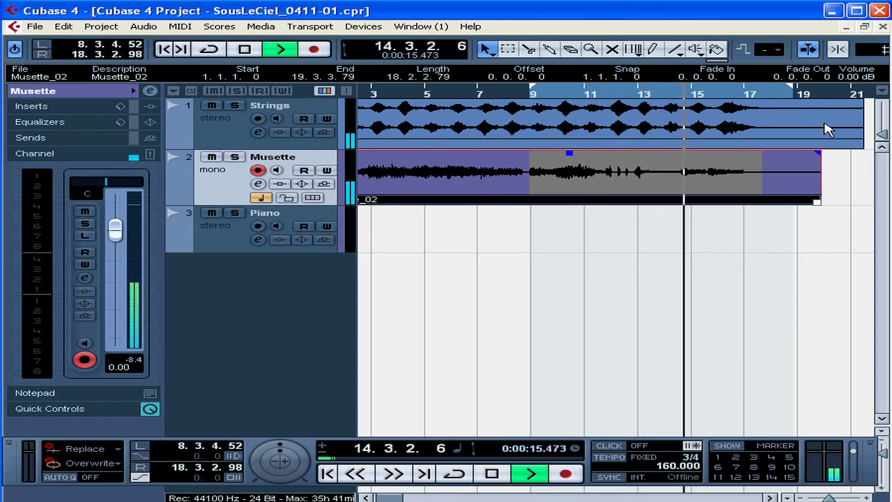
key("space")
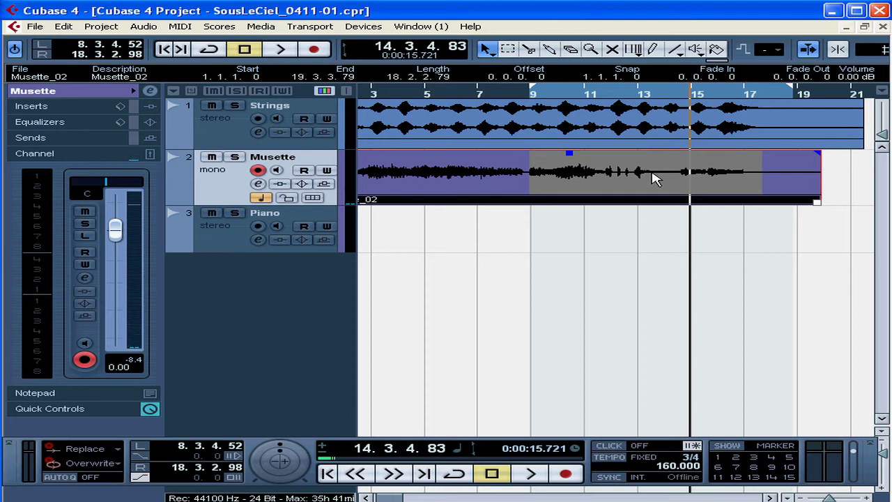
- Bring the Musette_03 take back to the front and play the punch-in from just before bar 9
right_click(654, 177)
mouse_move(704, 127)
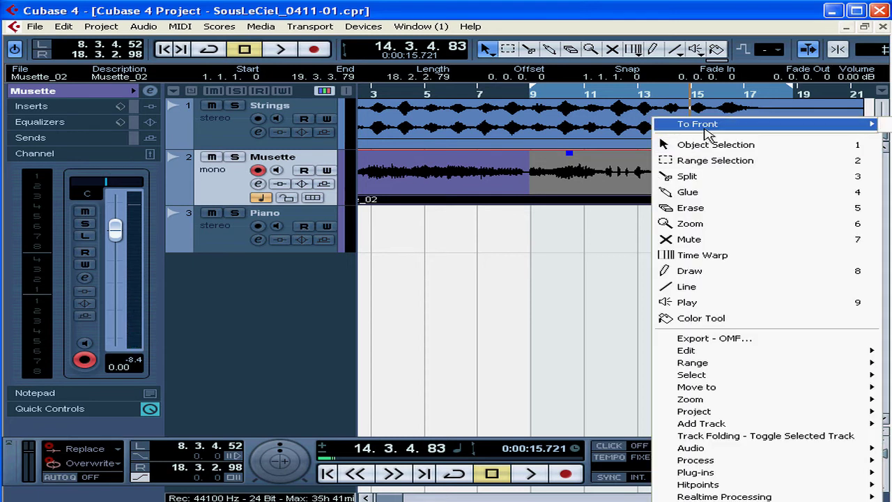
left_click(884, 130)
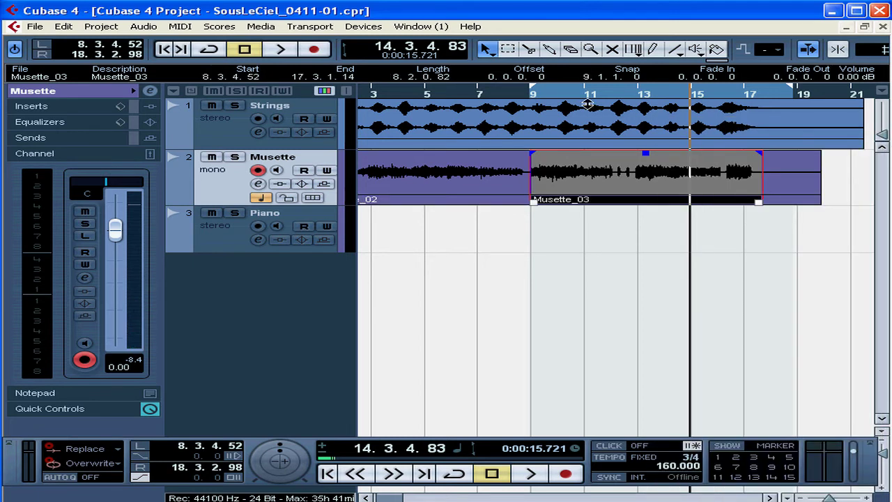
left_click(517, 95)
key("space")
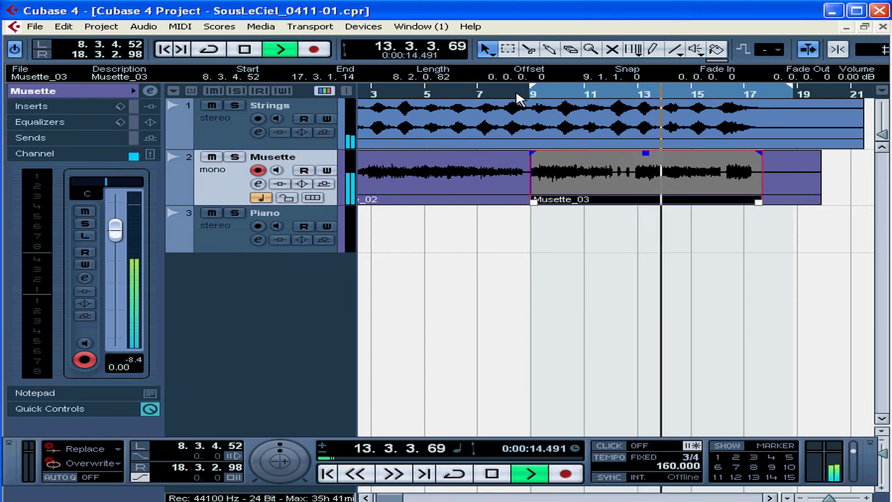
key("space")
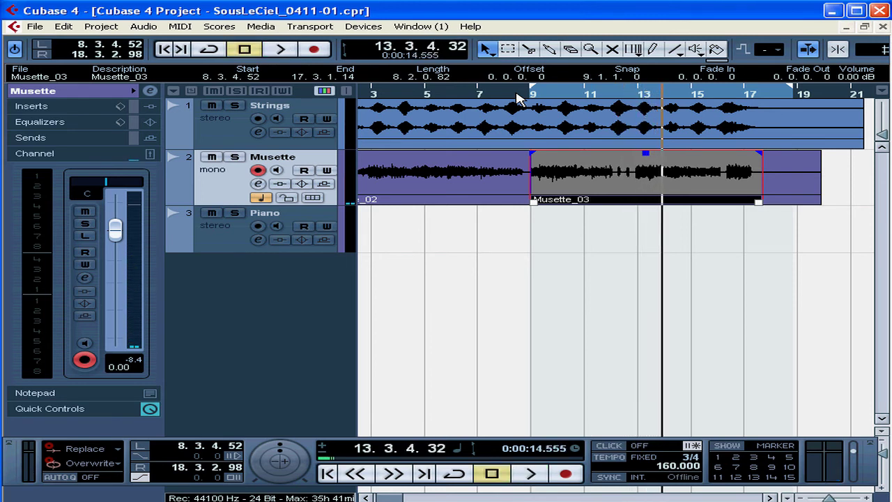
- Audition several spots of the Musette_03 event with the Play tool
left_click(696, 51)
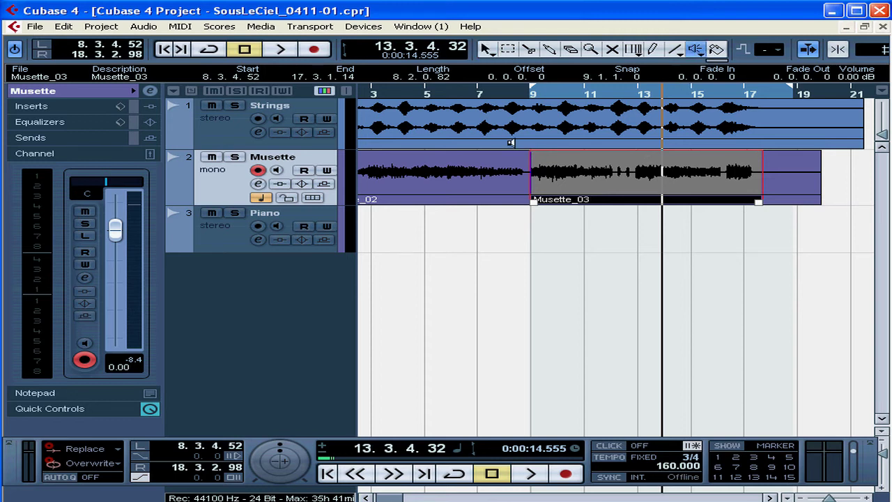
left_click(546, 177)
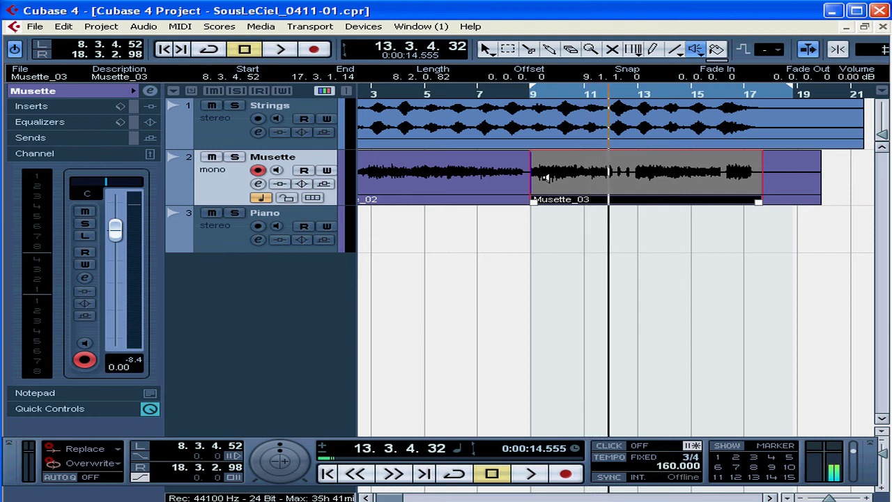
left_click(670, 181)
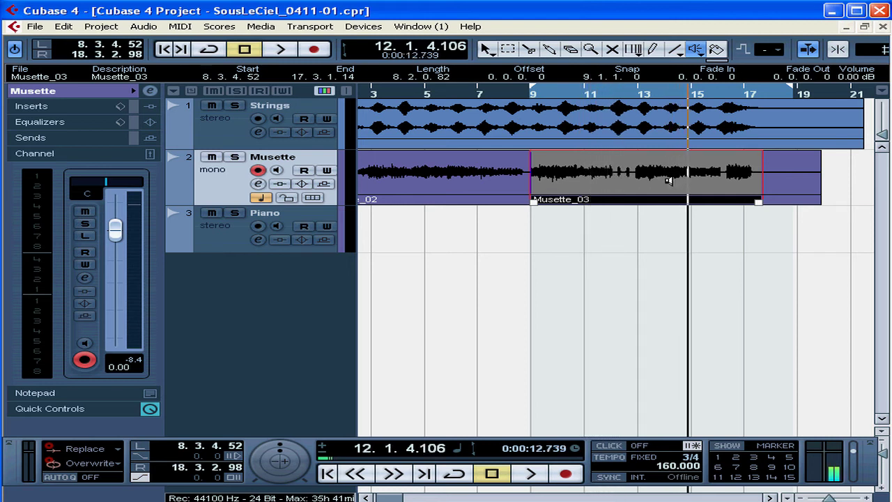
left_click(642, 178)
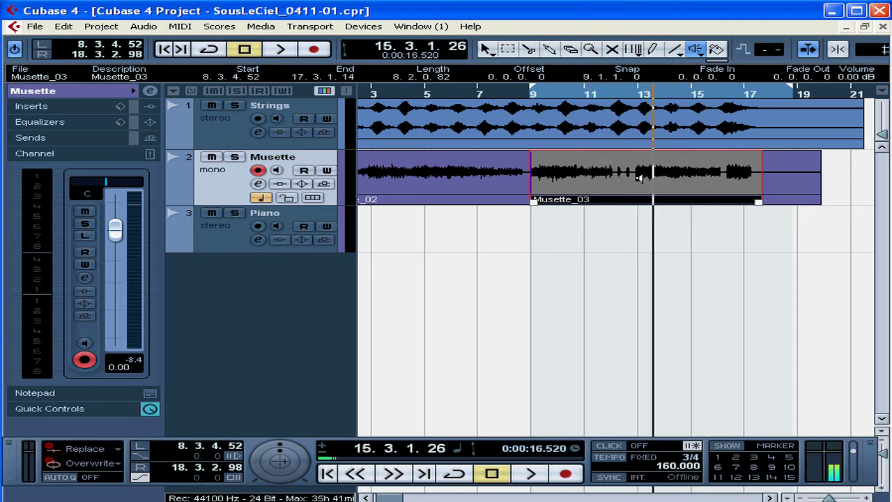
left_click(632, 177)
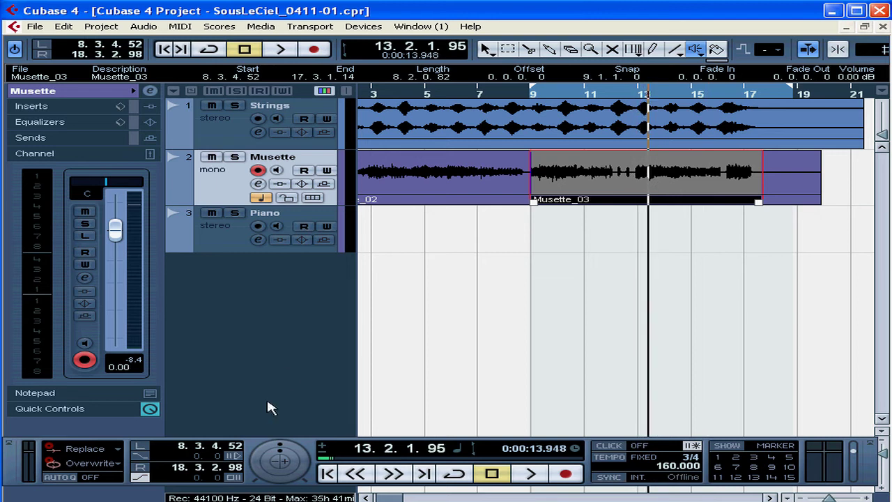
- Set the linear record mode to Normal and record another punch-in take on the Musette track from about bar 6
left_click(115, 449)
left_click(110, 464)
left_click(459, 94)
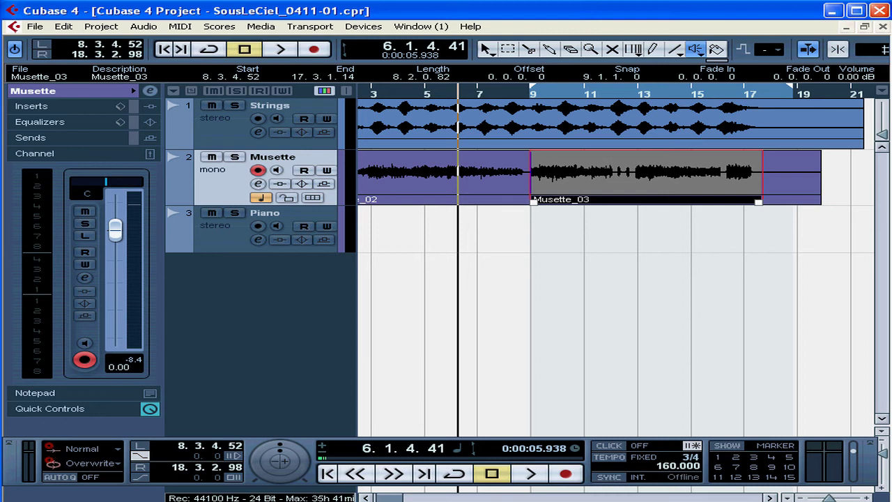
left_click(283, 50)
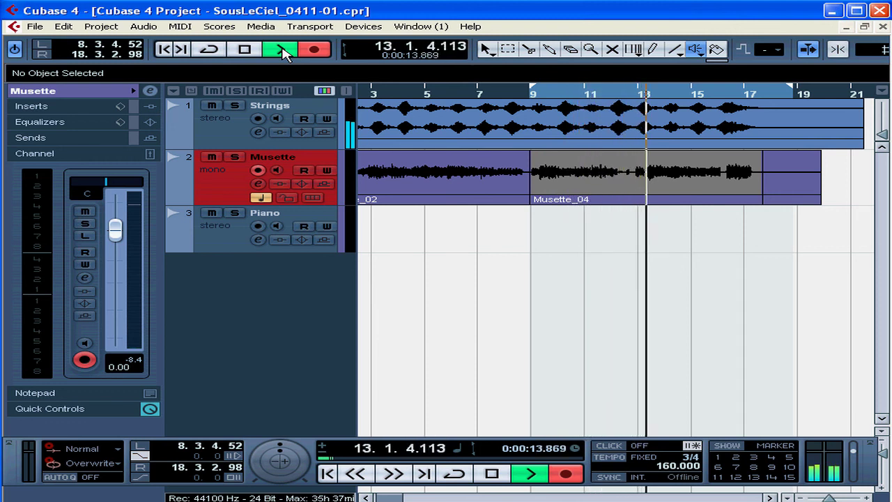
key("space")
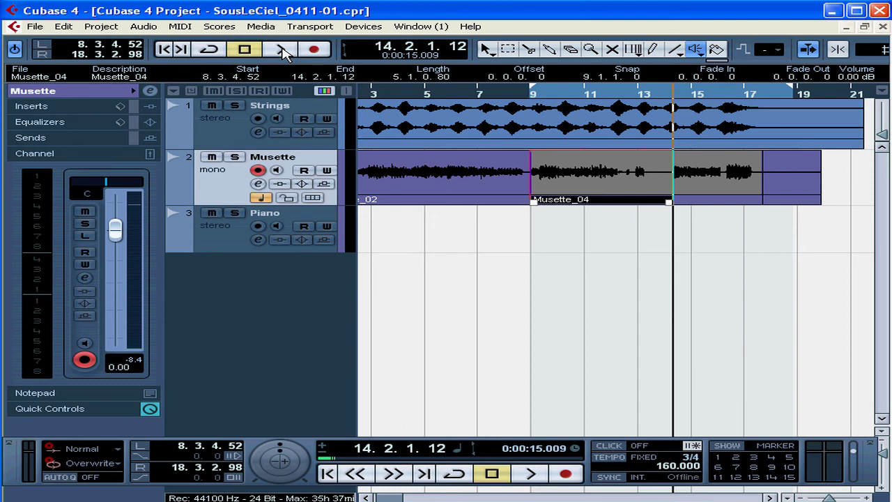
- Delete the newest Musette take and set both the pre-roll and post-roll to 2 bars
key("Delete")
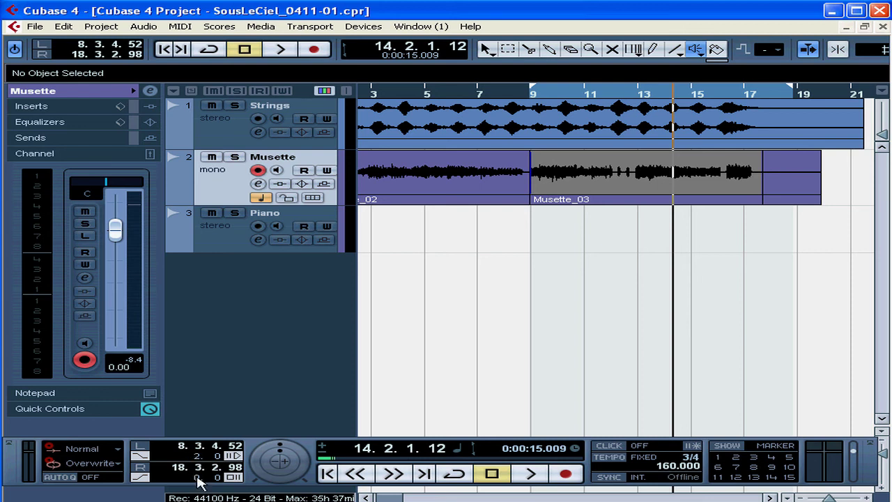
scroll(197, 478, "up", 2)
left_click(612, 448)
left_click(612, 448)
- Try the Stop after Automatic Punch Out option in the Transport preferences and discard the change
left_click(39, 27)
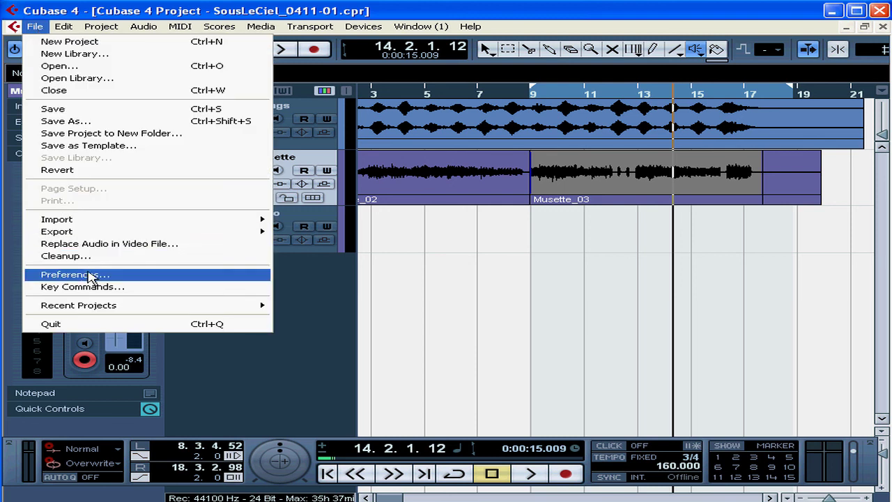
left_click(89, 276)
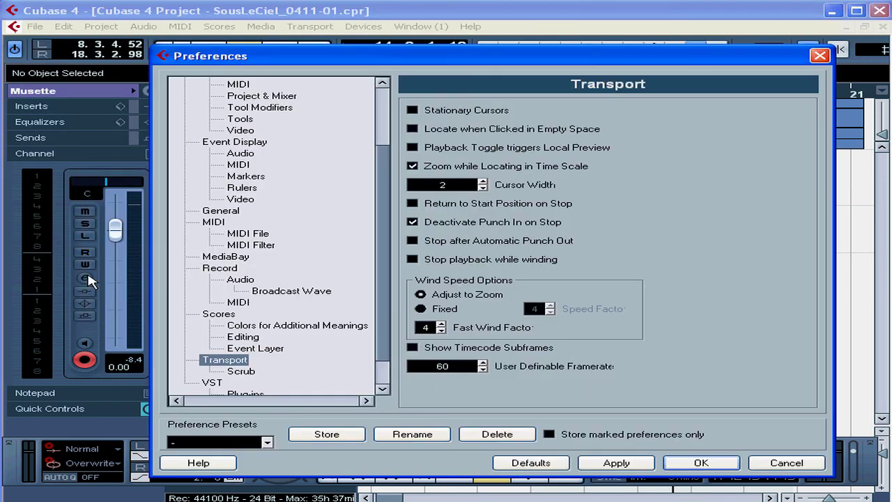
left_click(217, 362)
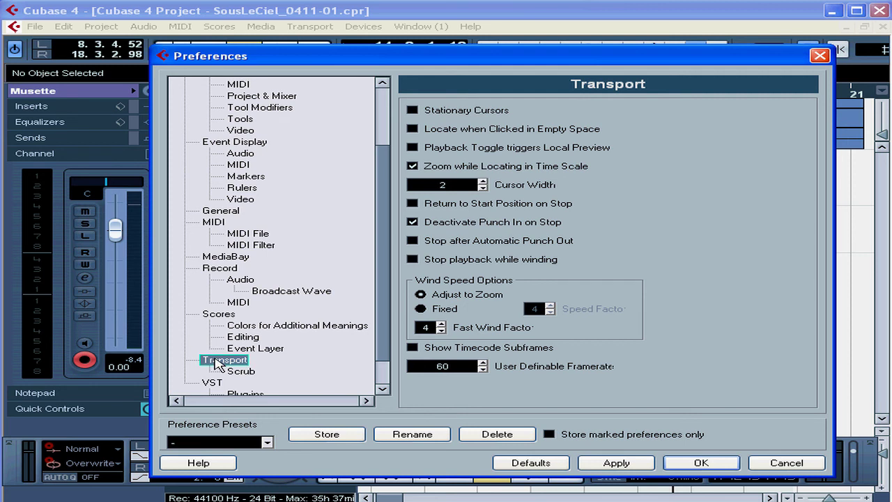
left_click(412, 242)
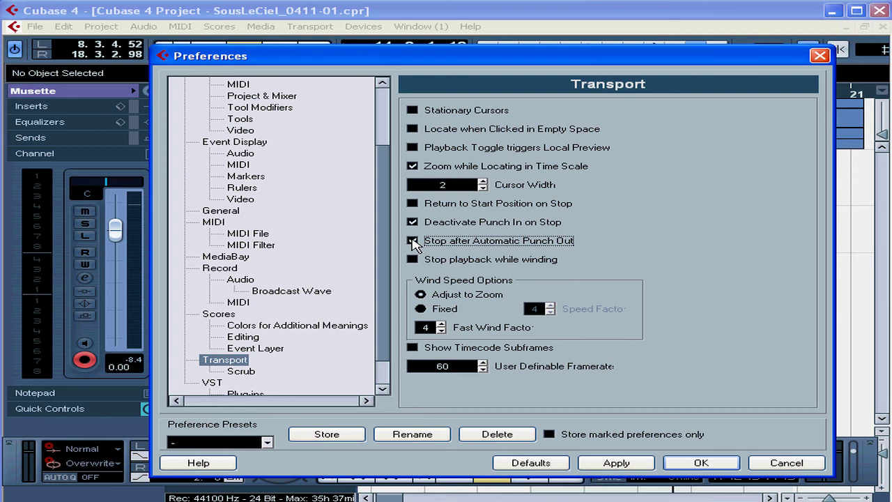
left_click(414, 243)
left_click(787, 463)
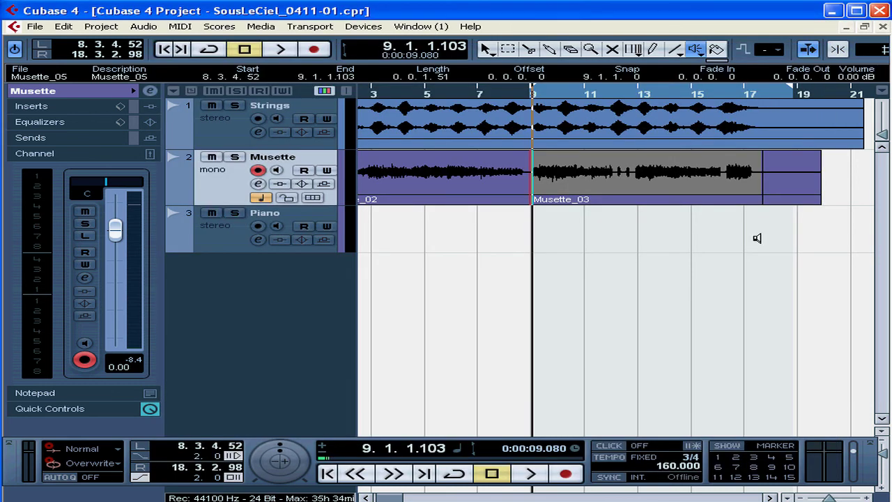